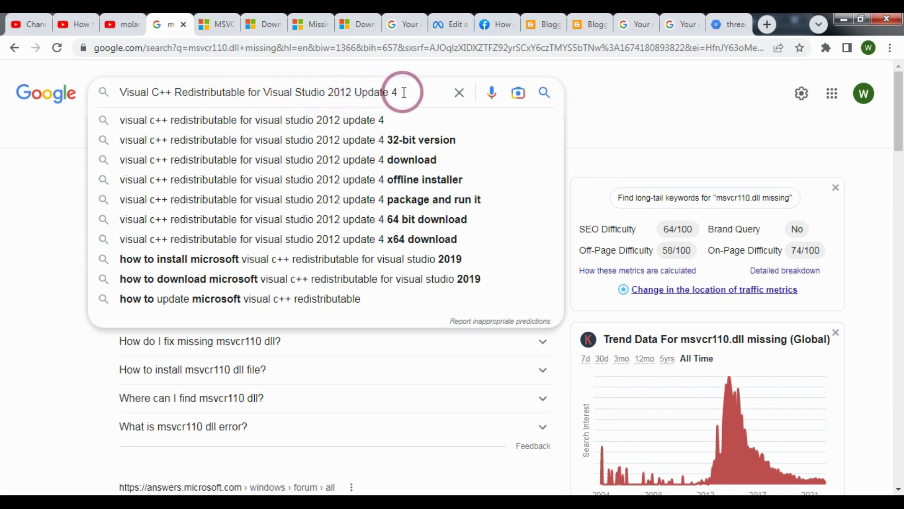
Step: Search for Visual C++ Redistributable for Visual Studio 2012 Update 4 and open Microsoft's download details page in a new browser tab
left_click(543, 93)
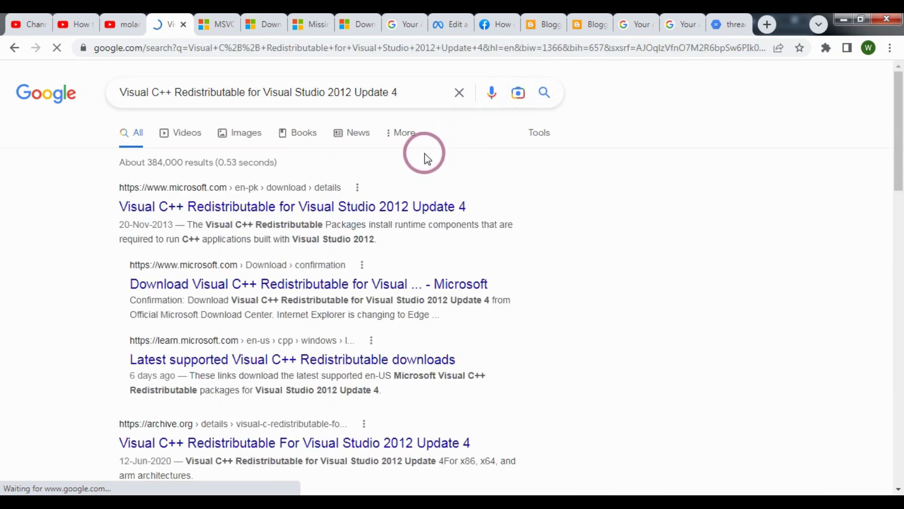
right_click(218, 207)
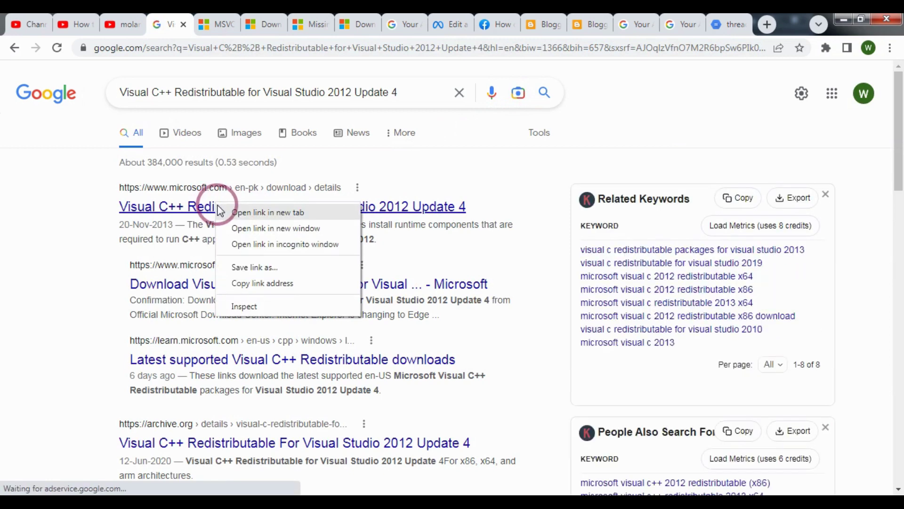
left_click(245, 211)
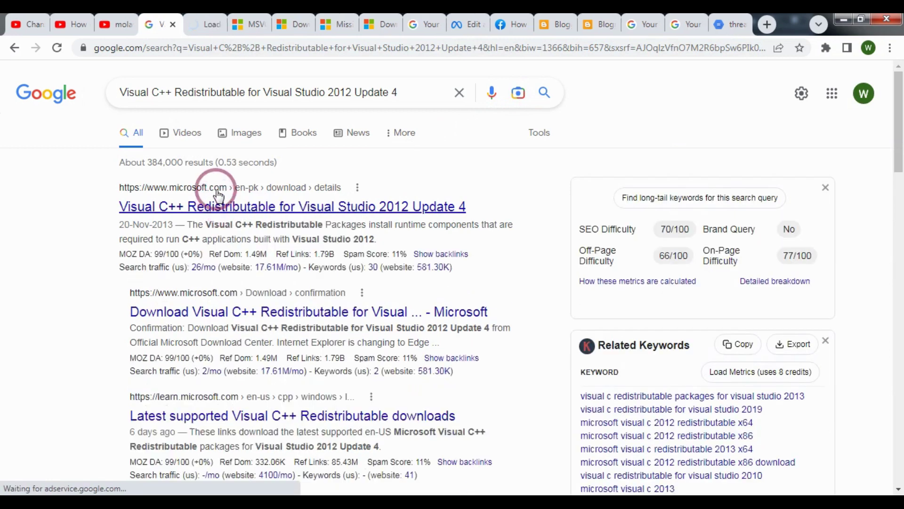
left_click(207, 21)
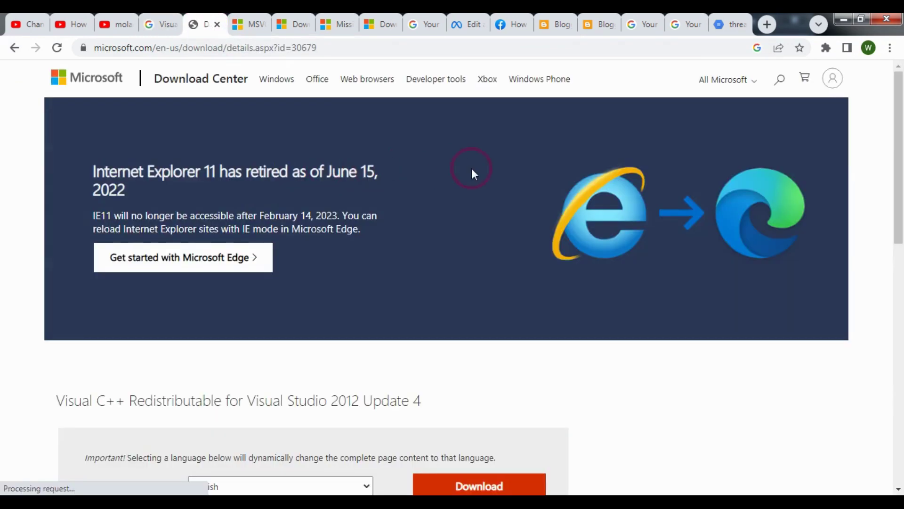
Step: Download both VSU_4\vcredist_x64.exe and VSU_4\vcredist_x86.exe from the Microsoft Download Center page
left_click_drag(900, 177, 894, 303)
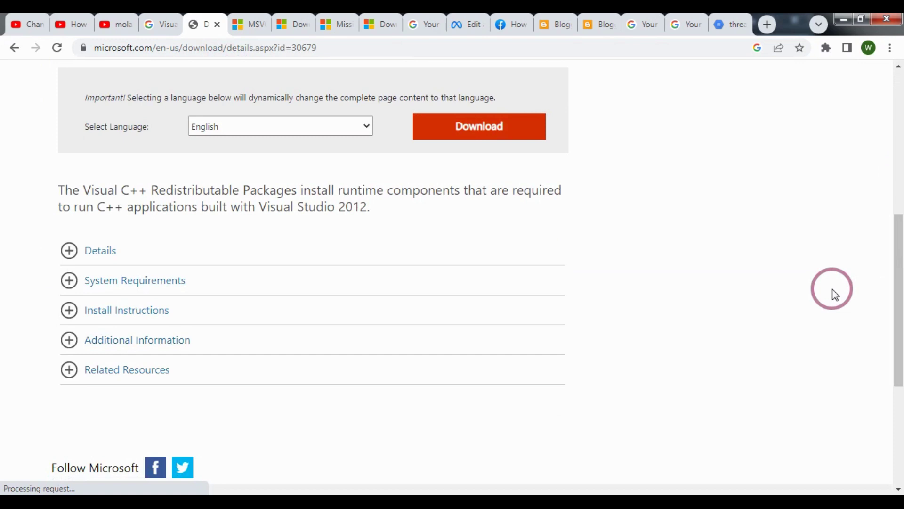
left_click(458, 139)
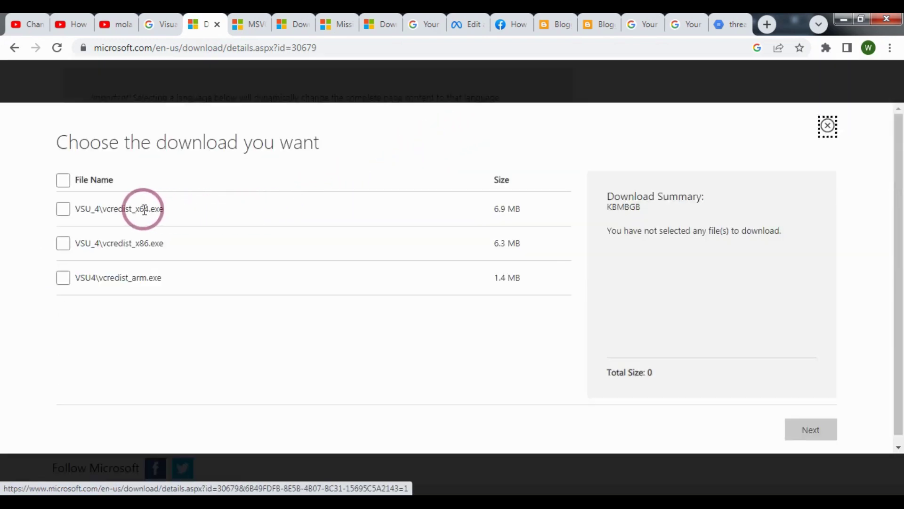
left_click(63, 209)
left_click(64, 243)
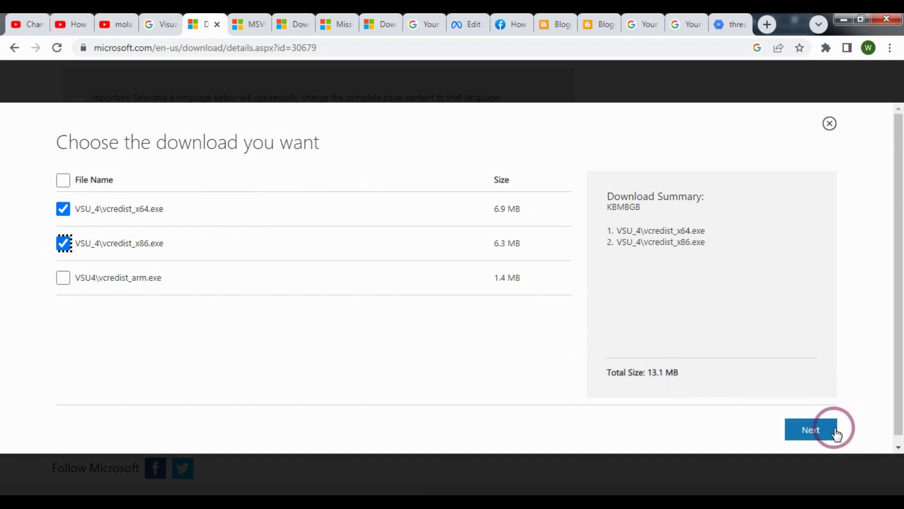
left_click(822, 433)
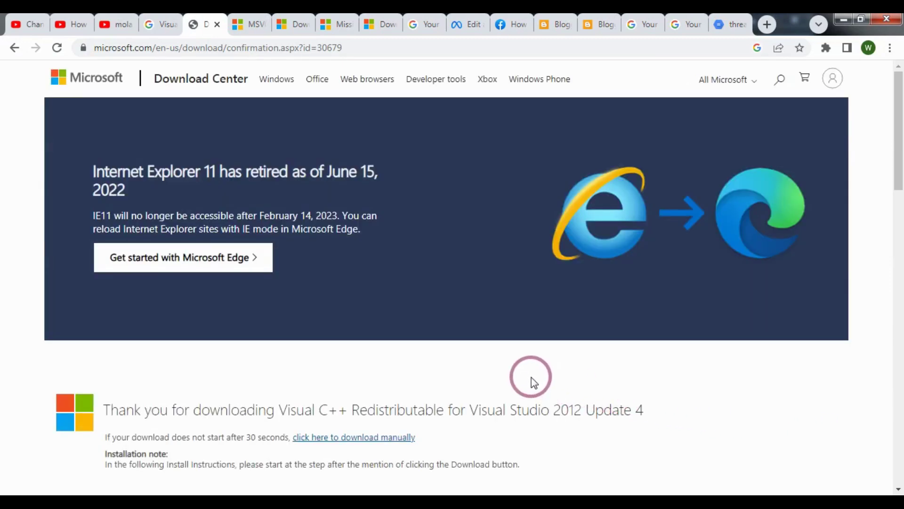
scroll(157, 346, "down", 1)
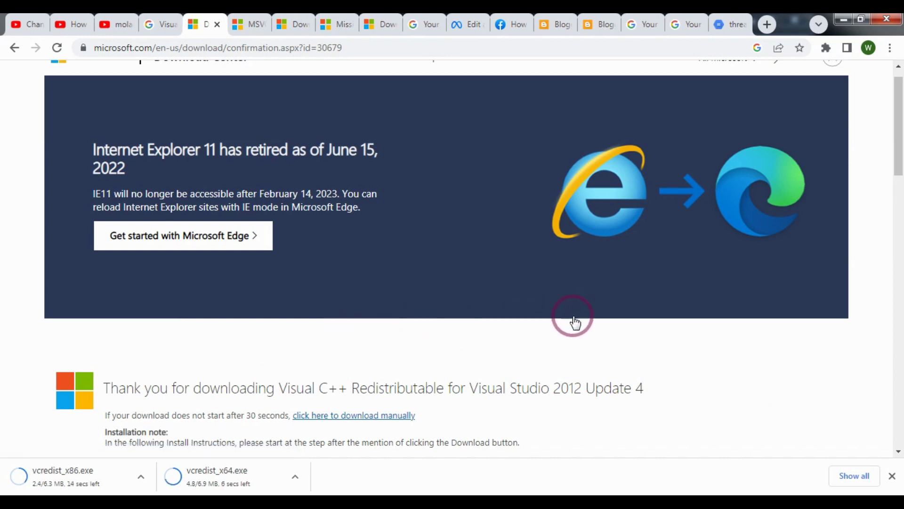
scroll(894, 139, "down", 1)
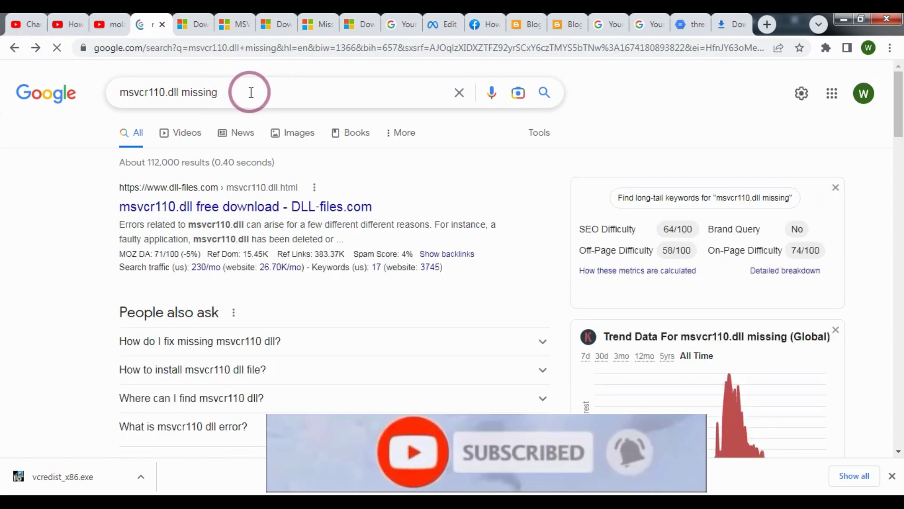
Step: Search for "msvcp110.dll missing" and open the DLL-files.com msvcp110.dll result in a new browser tab
left_click(150, 93)
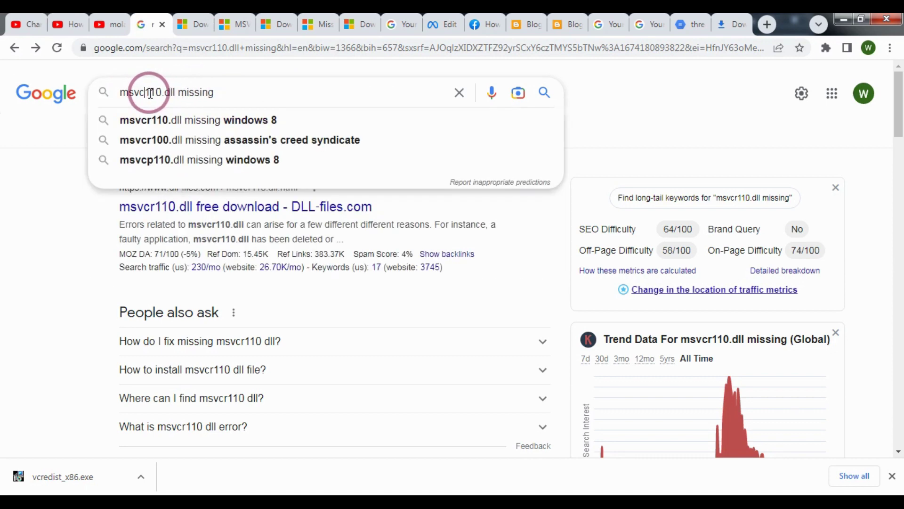
type("p")
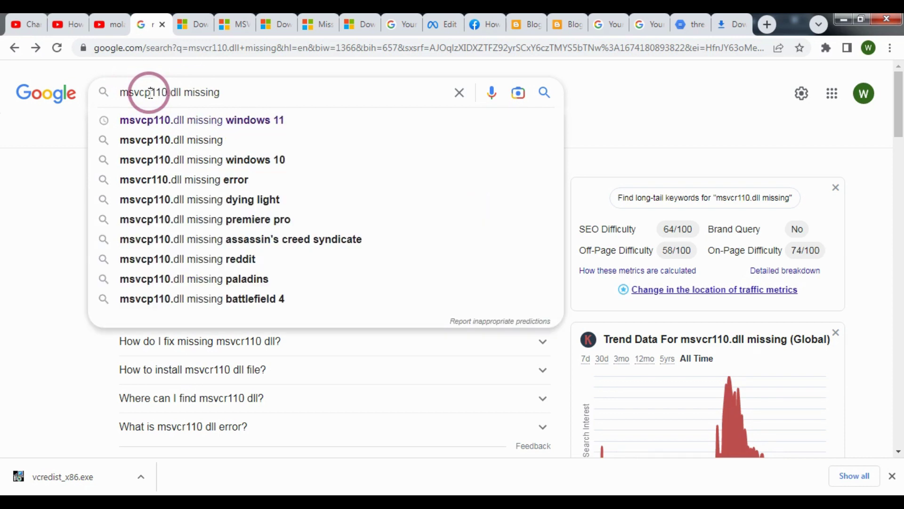
left_click(544, 92)
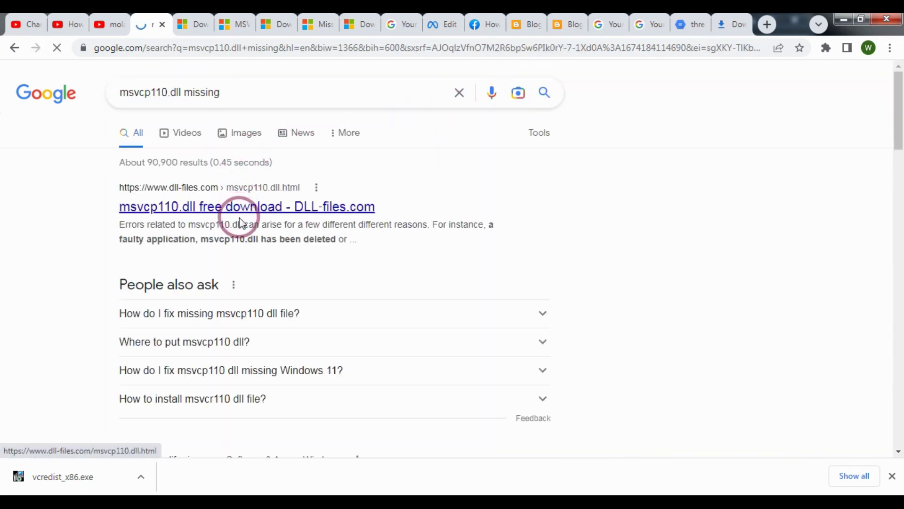
right_click(181, 216)
left_click(195, 222)
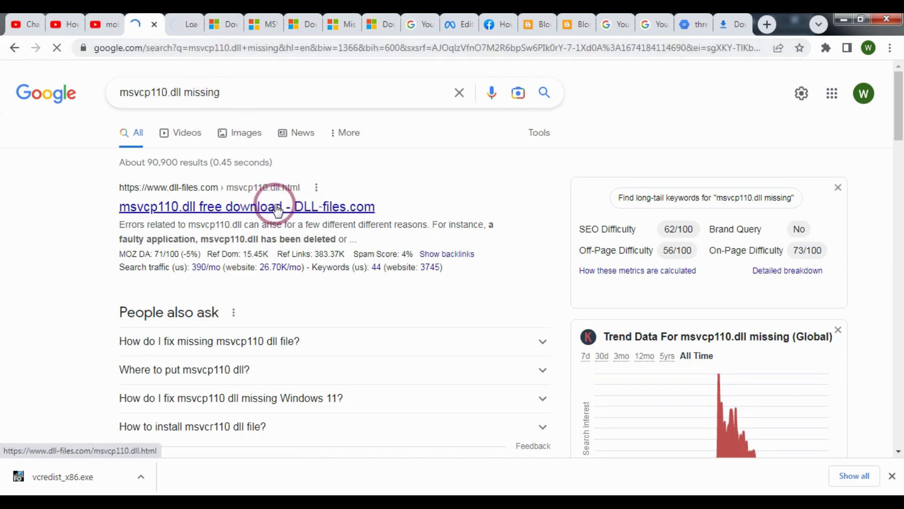
left_click(183, 20)
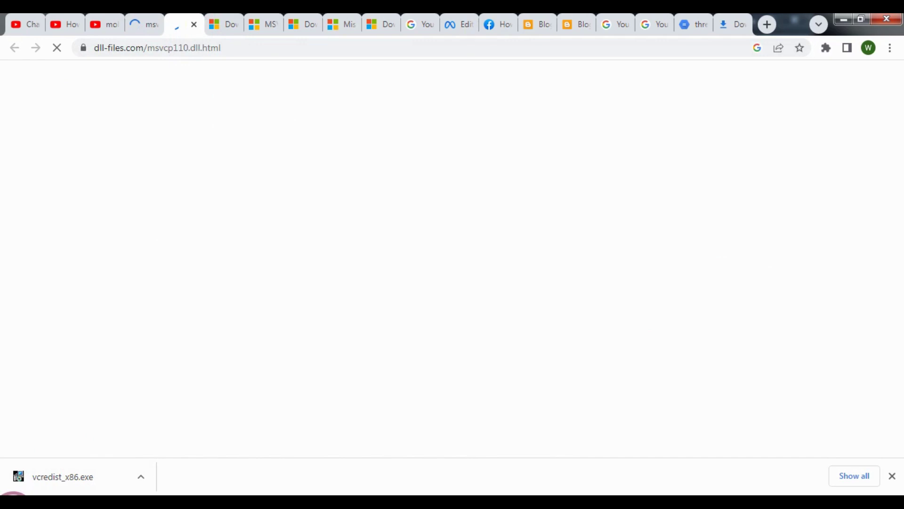
Step: Open Local Disk (C:) in a file manager window to check the computer's drive
left_click(13, 503)
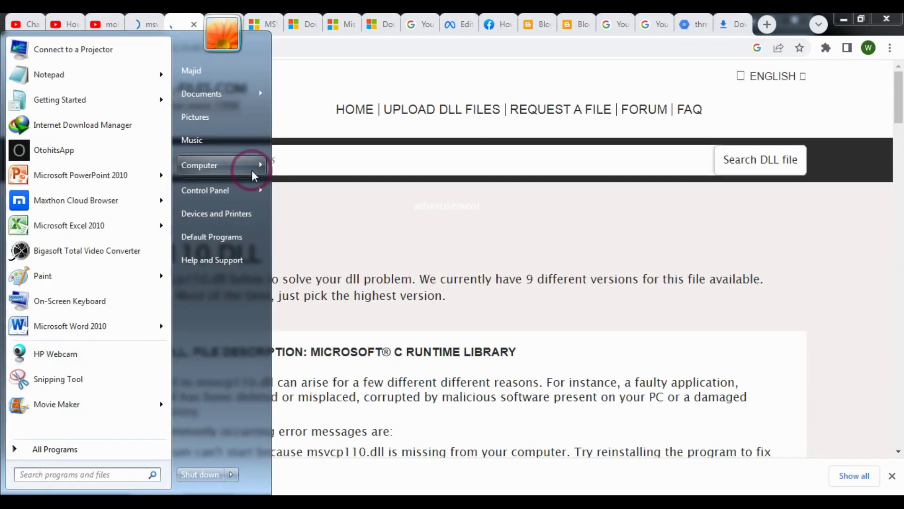
mouse_move(251, 171)
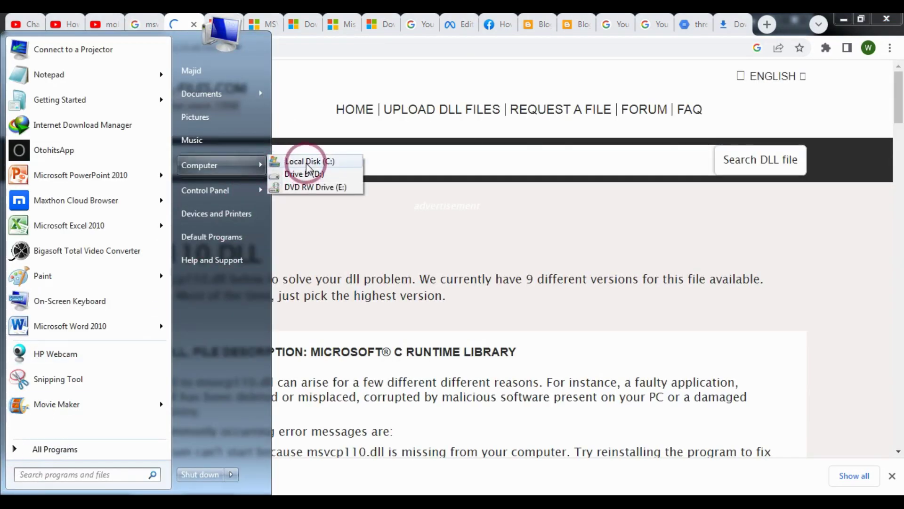
left_click(306, 162)
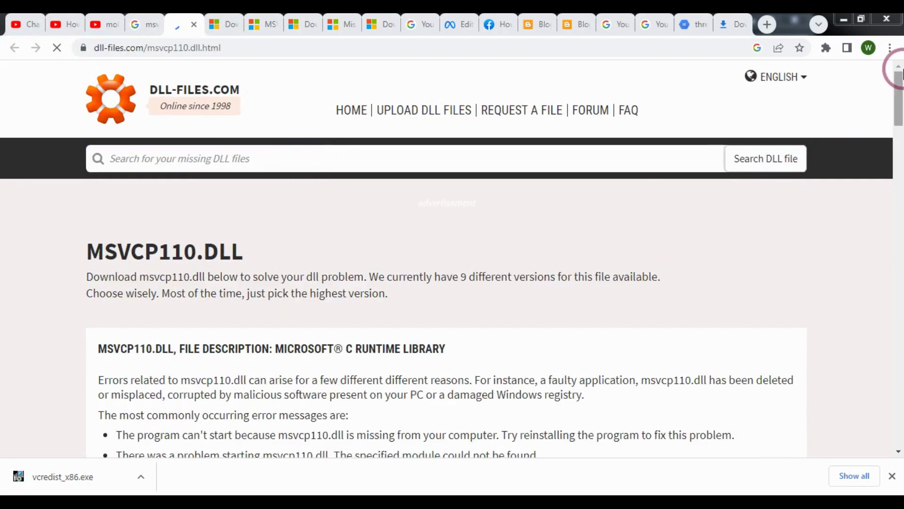
Step: Download the zip files for 64-bit msvcp110.dll version 11.0.40825.2 and 32-bit msvcr110.dll version 11.0.50214.1 from DLL-files.com
left_click_drag(901, 71, 900, 210)
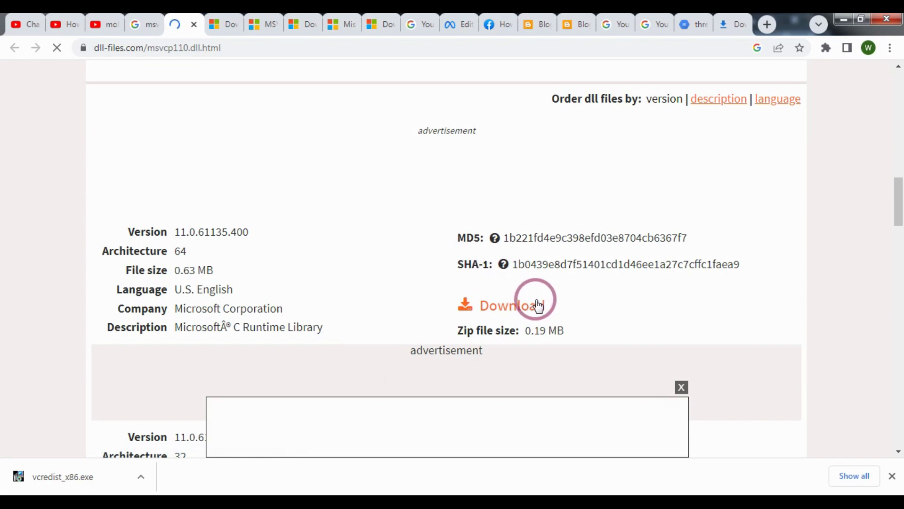
left_click_drag(899, 212, 889, 370)
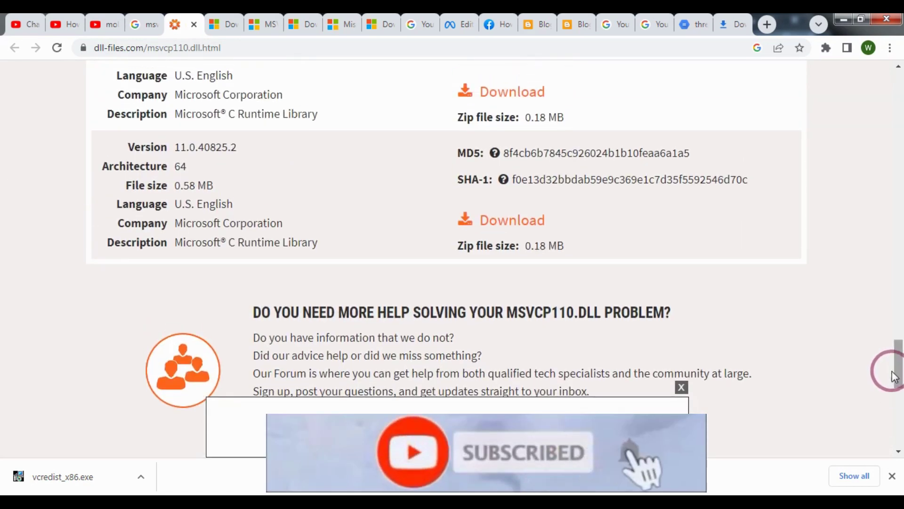
left_click(492, 223)
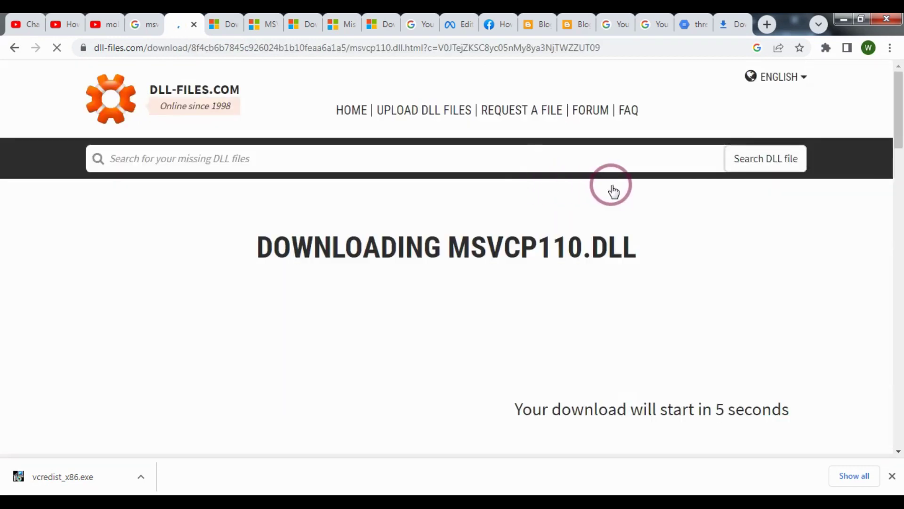
left_click_drag(902, 123, 902, 228)
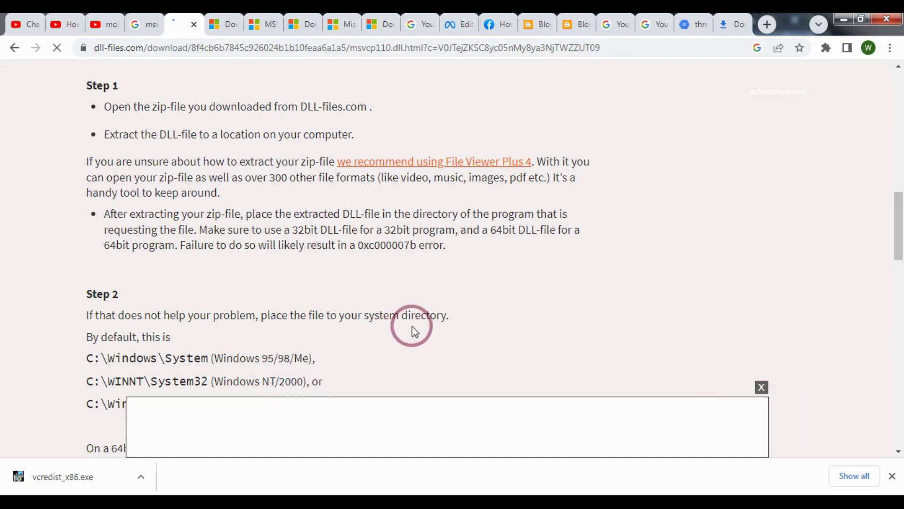
left_click_drag(902, 234, 901, 241)
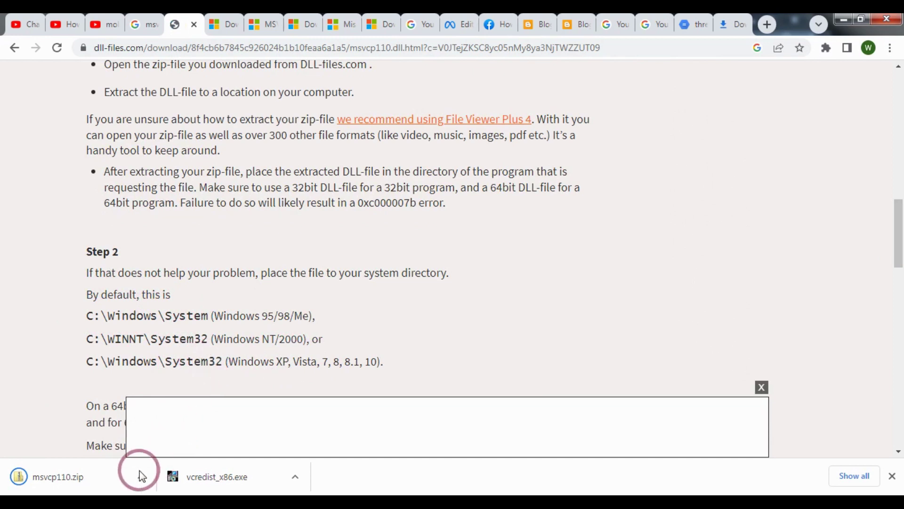
mouse_move(96, 499)
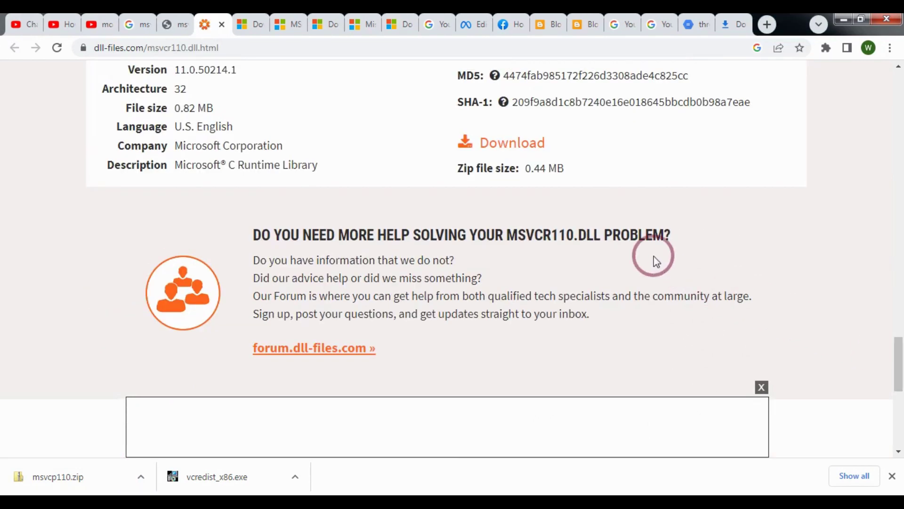
left_click(505, 143)
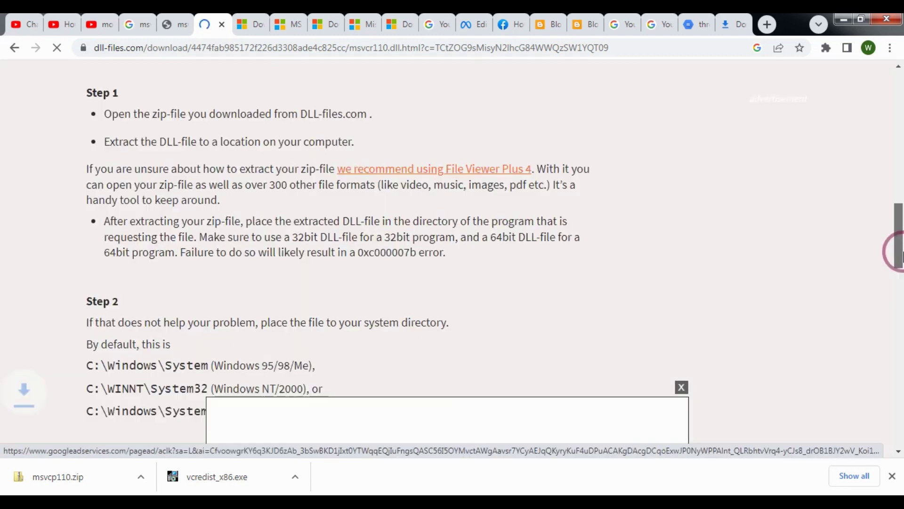
Step: Open msvcp110.zip from the desktop, extract msvcp110.dll onto the desktop and select the extracted file
left_click(672, 97)
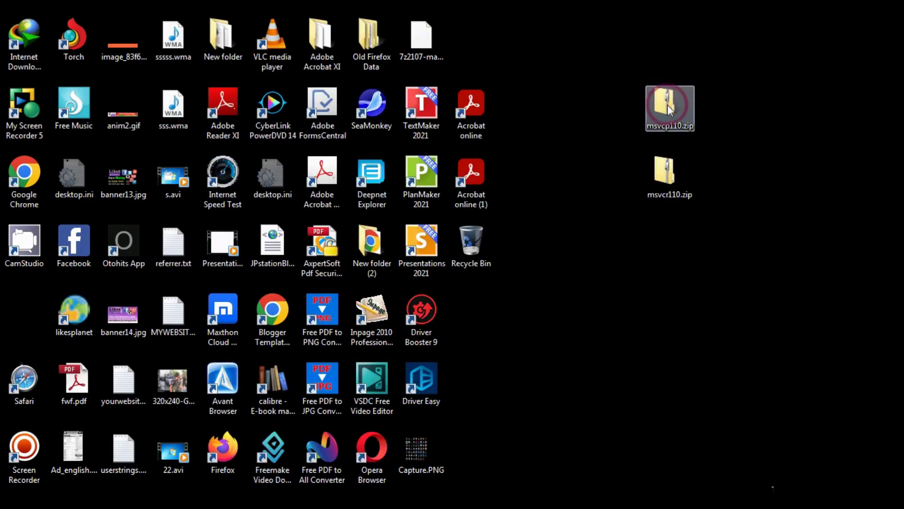
double_click(670, 109)
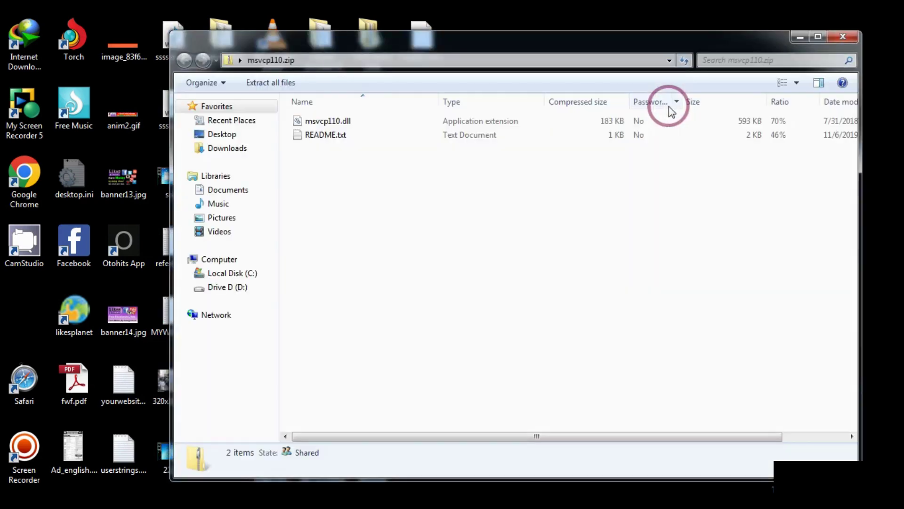
left_click_drag(325, 123, 876, 167)
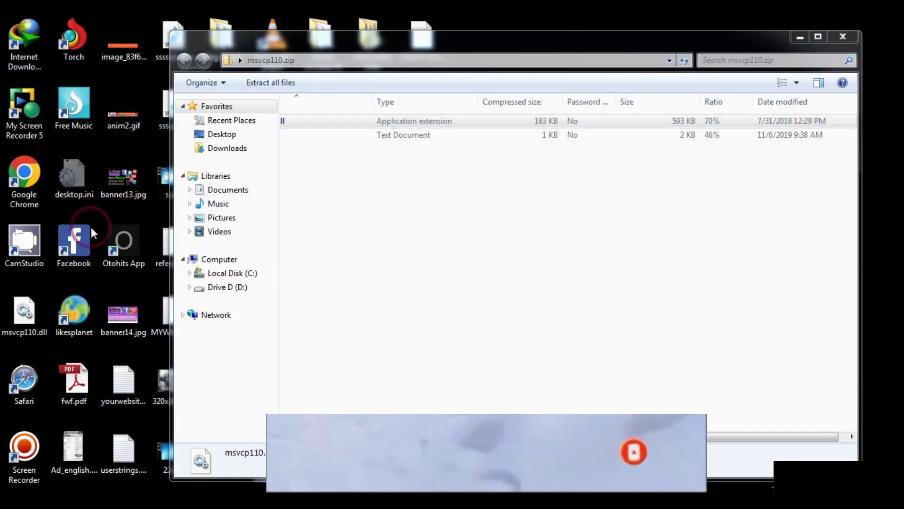
left_click(15, 334)
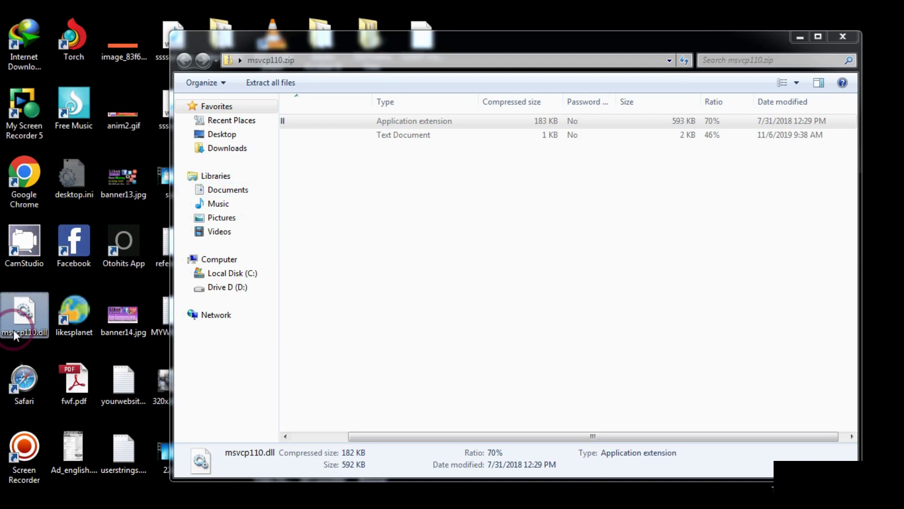
Step: Switch to the open Local Disk (C:) window and browse the contents of the Windows folder
left_click(222, 275)
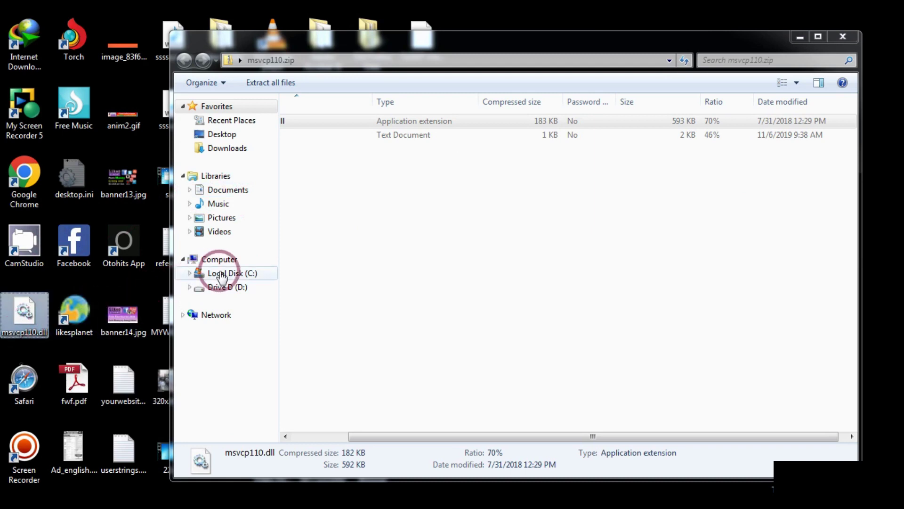
left_click(106, 505)
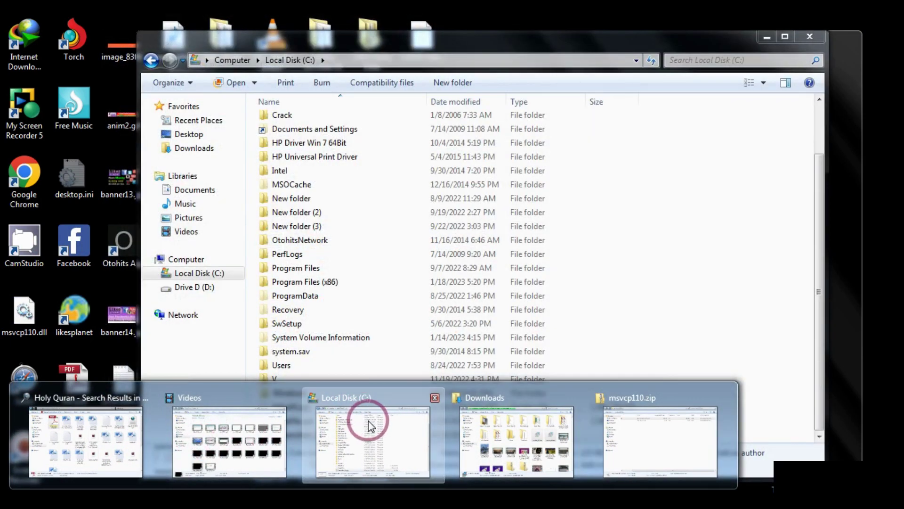
left_click(366, 417)
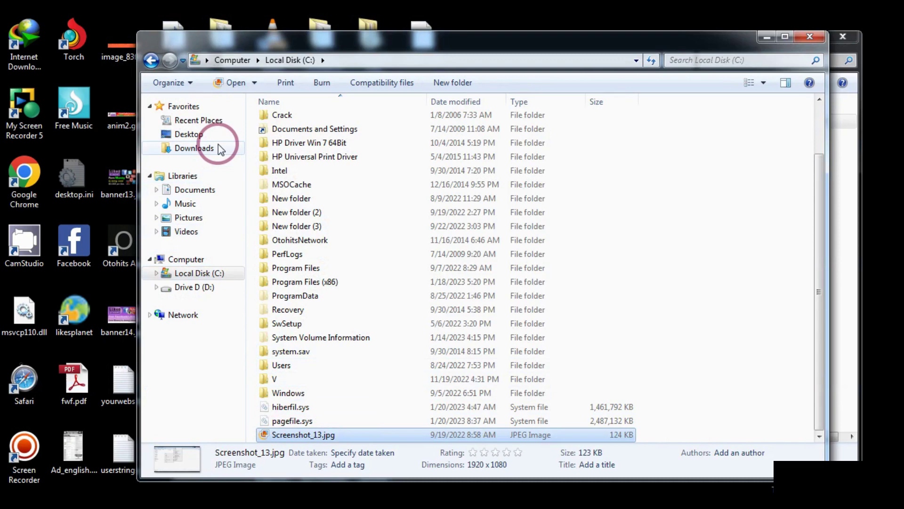
double_click(316, 394)
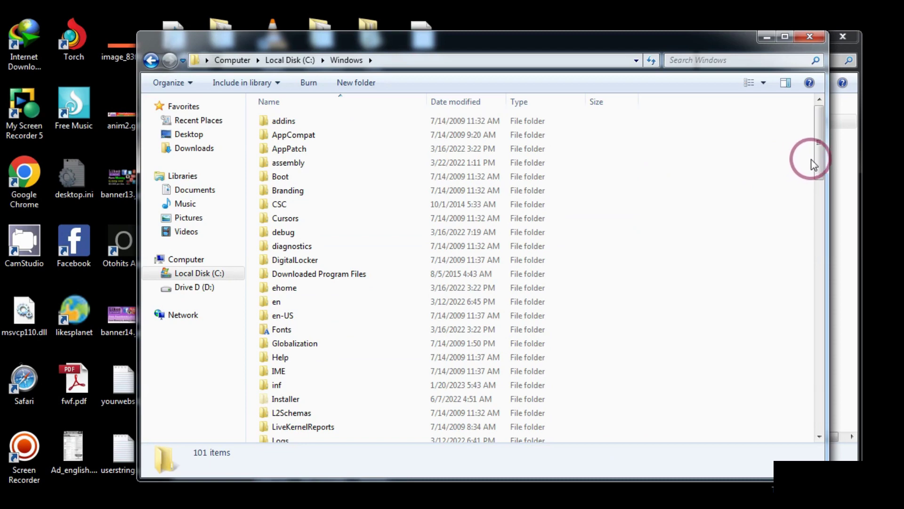
left_click_drag(814, 165, 864, 283)
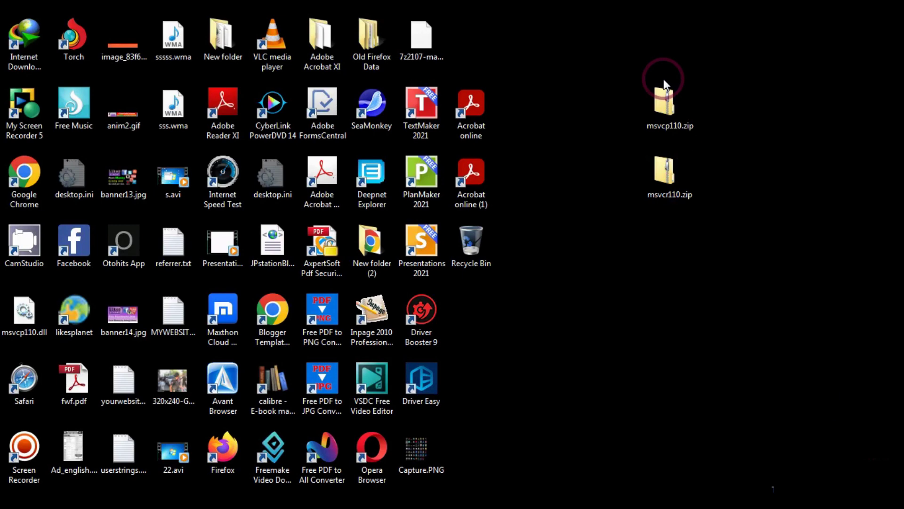
Step: Open msvcr110.zip from the desktop, extract msvcr110.dll onto the desktop and minimize the archive window
double_click(660, 176)
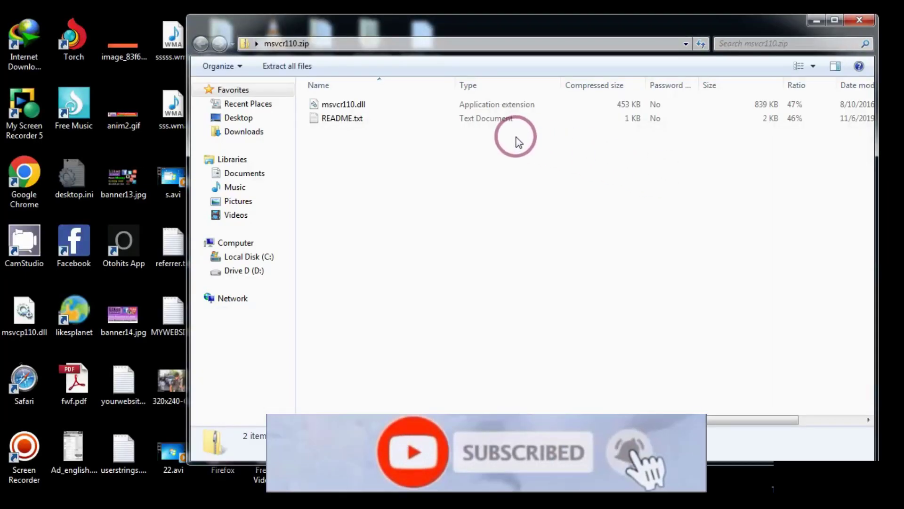
left_click(358, 106)
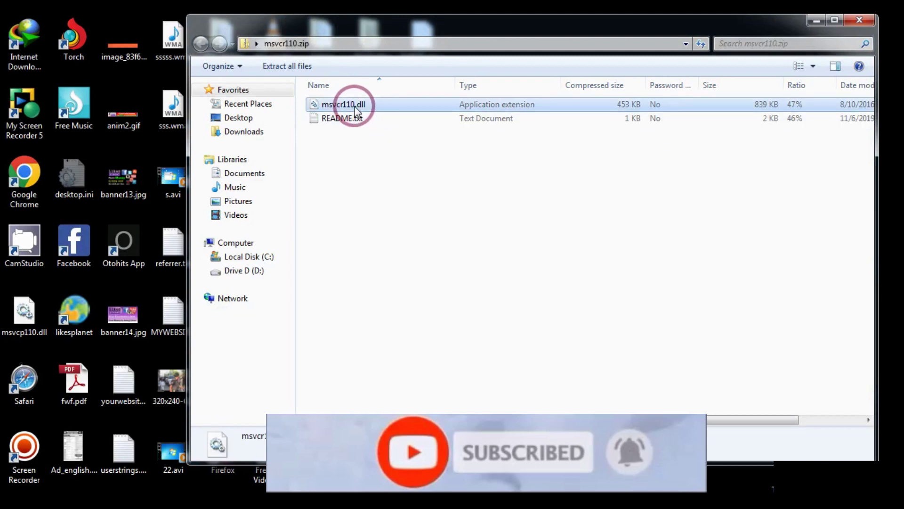
left_click_drag(357, 107, 894, 259)
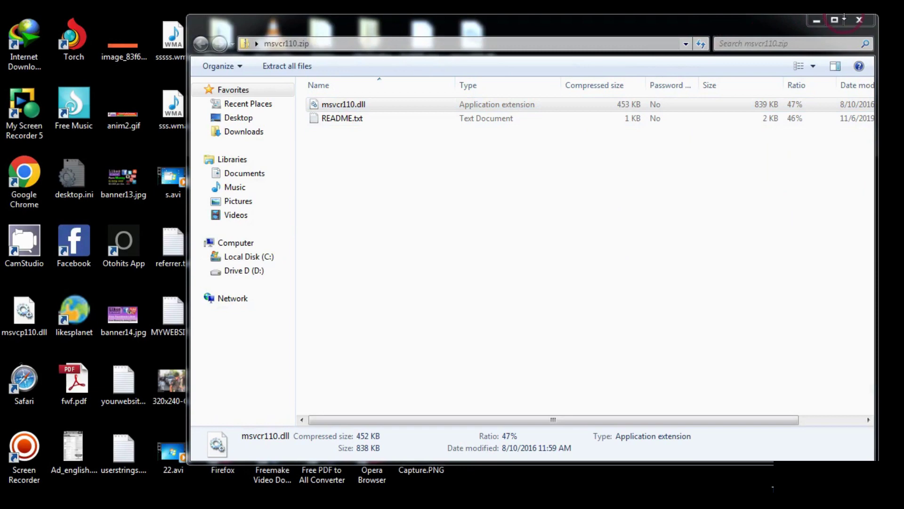
left_click(821, 21)
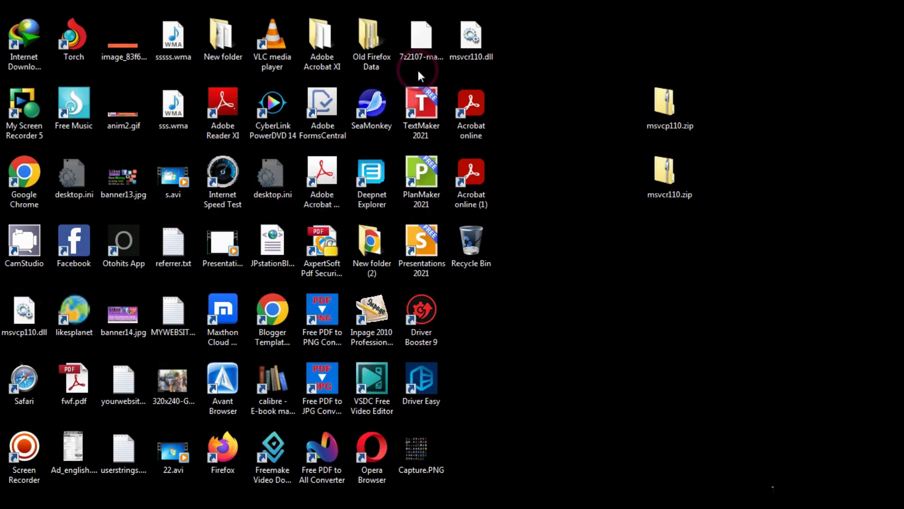
Step: Move the msvcr110.dll and msvcp110.dll files to the empty desktop area below the two zip files and select msvcr110.dll
left_click_drag(458, 50, 664, 314)
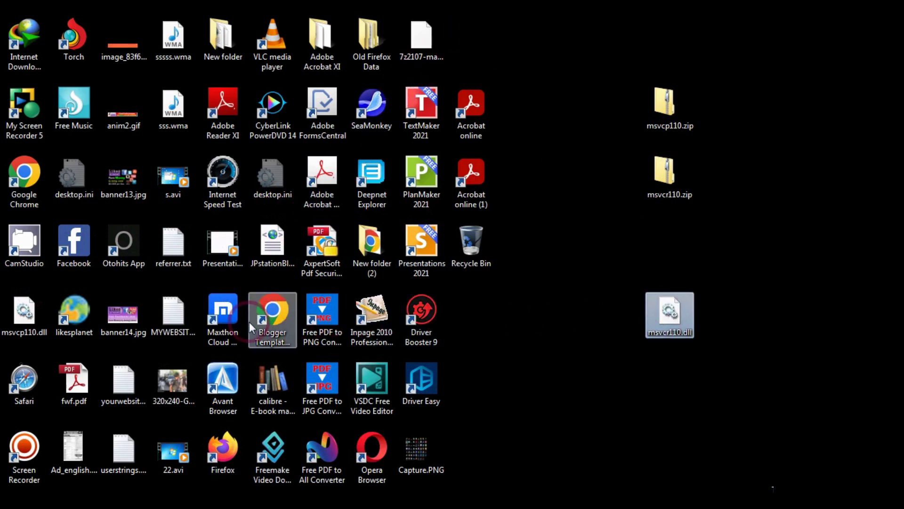
left_click_drag(24, 314, 717, 276)
left_click(677, 305)
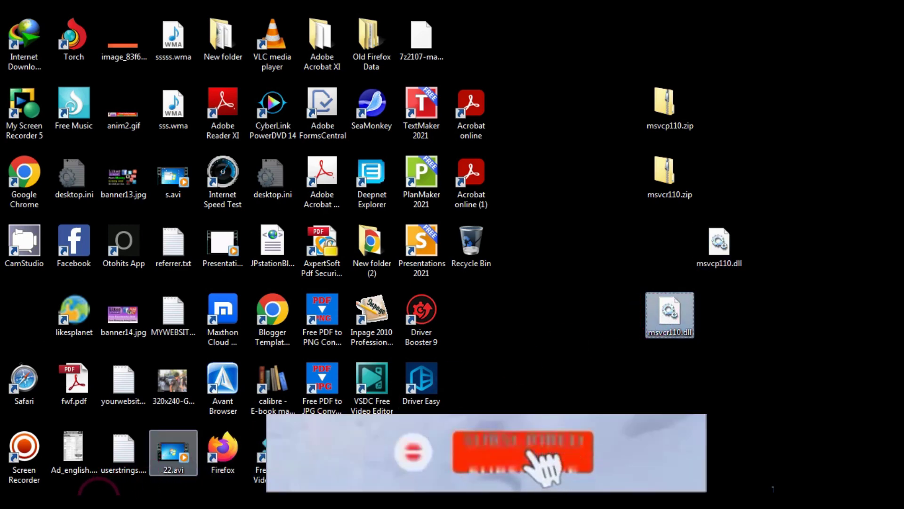
Step: Switch to the open System32 folder window inside C:\Windows
mouse_move(100, 474)
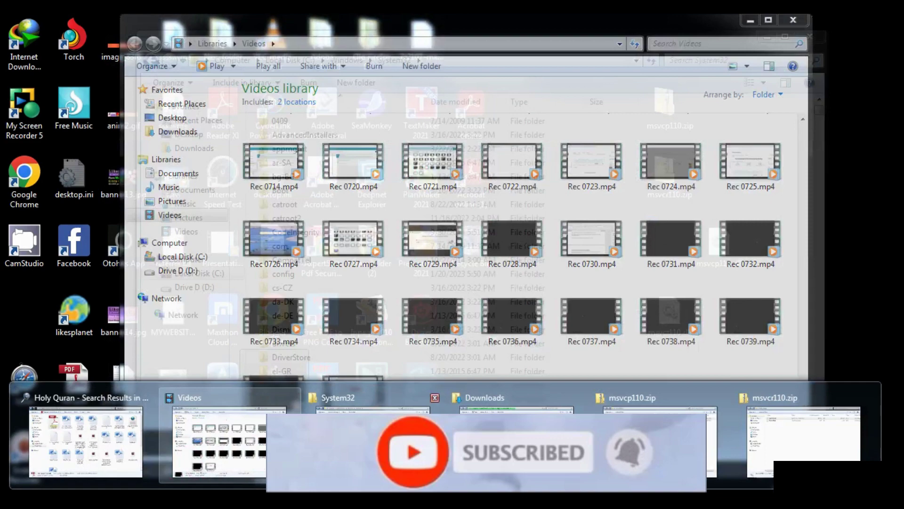
left_click(372, 443)
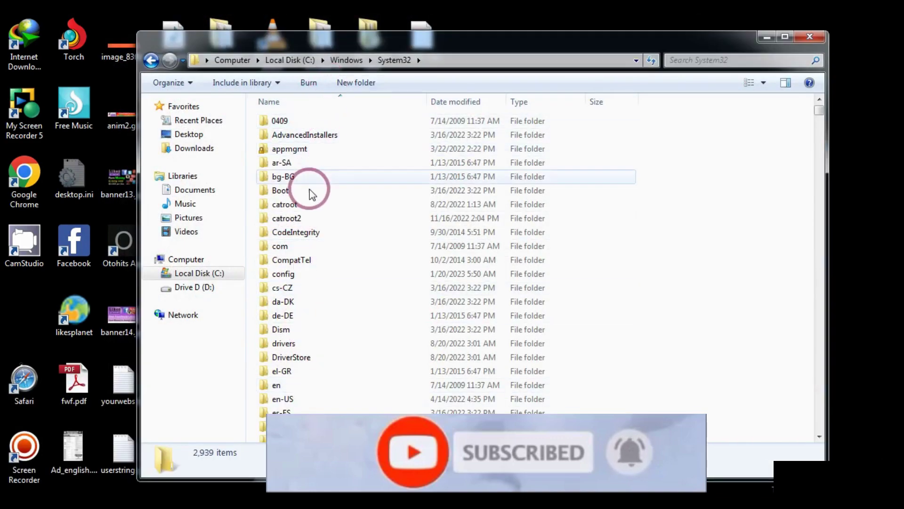